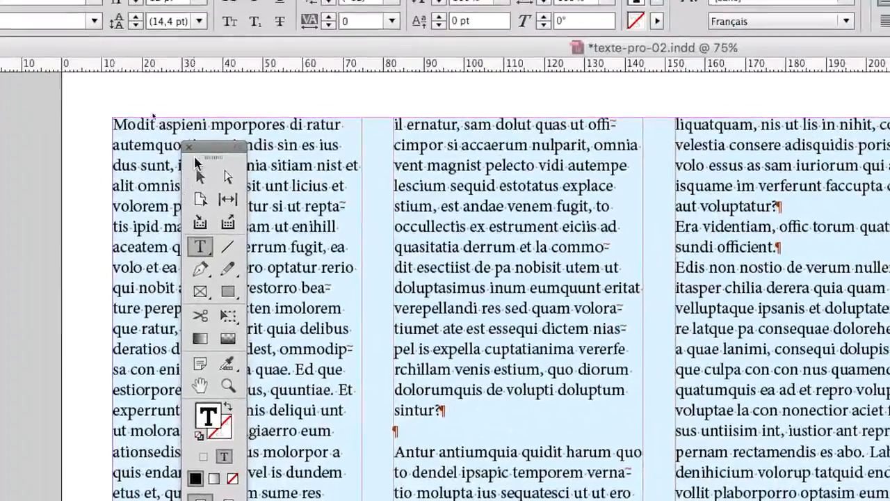
Move the tool palette beside the page and switch to the Selection tool.
drag(175, 35, 26, 18)
click(21, 48)
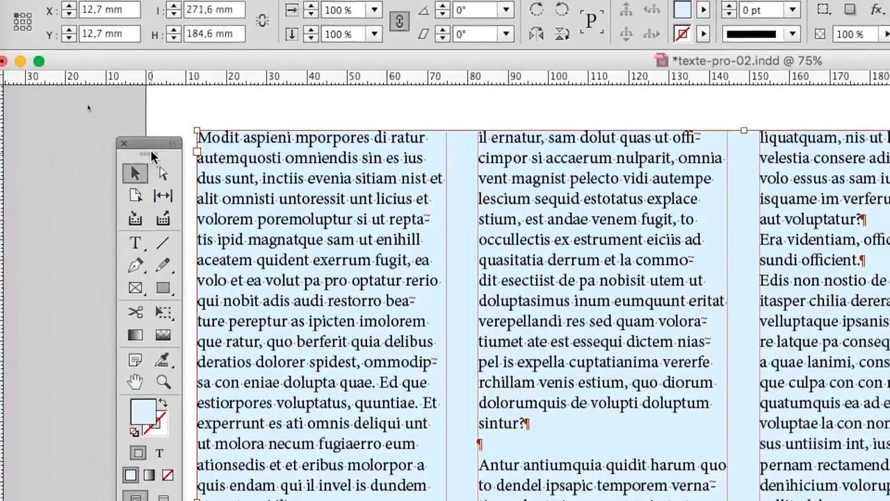
drag(161, 132, 120, 124)
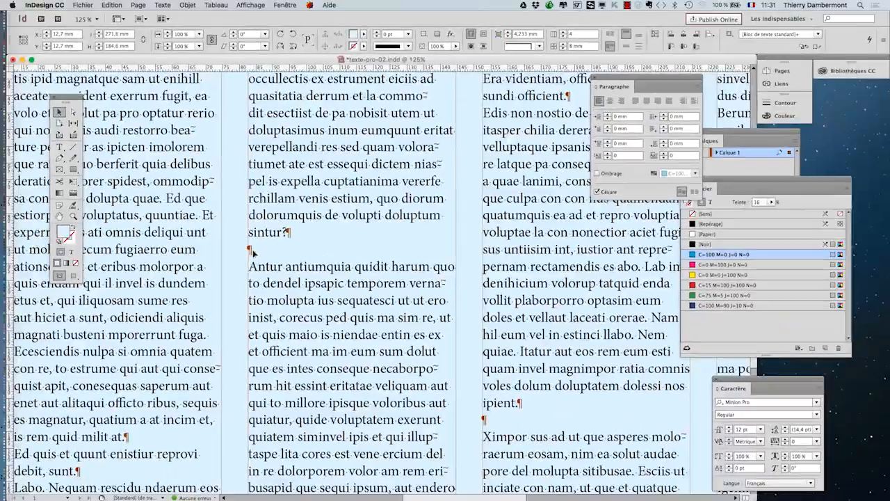
Open Rechercher/Remplacer beside the empty paragraph and set the search scope to Tous les documents.
click(111, 5)
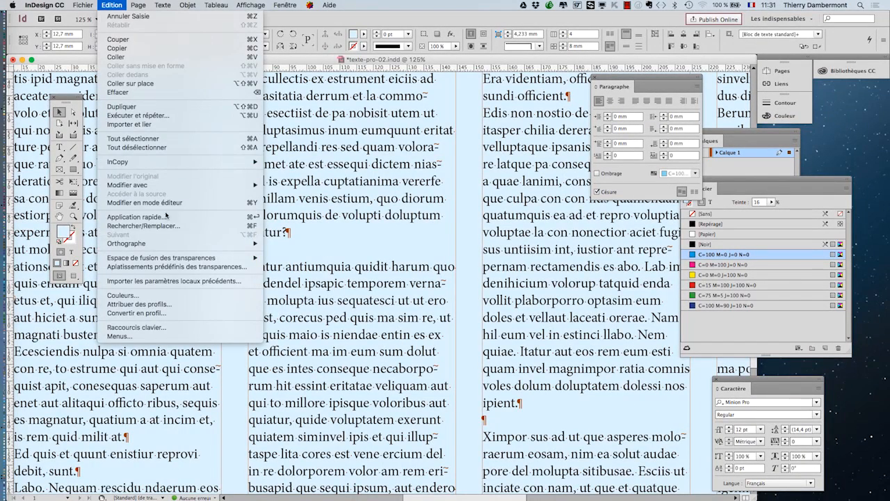
click(192, 228)
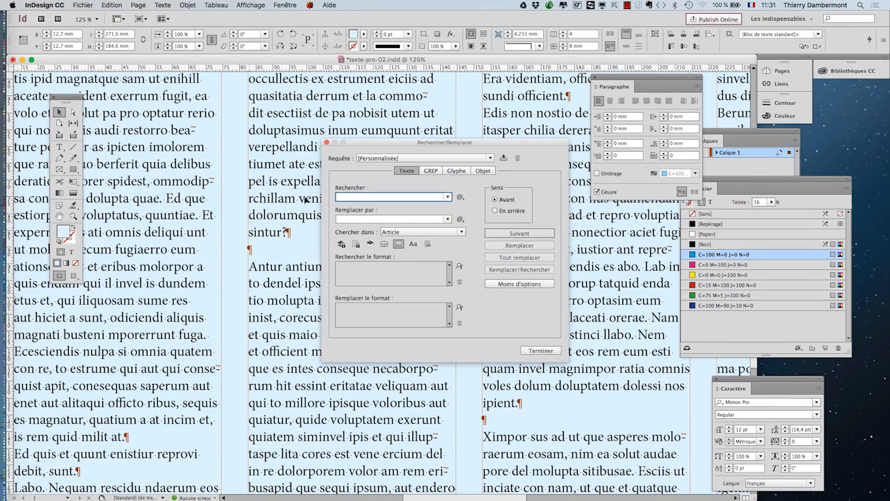
drag(350, 151, 481, 113)
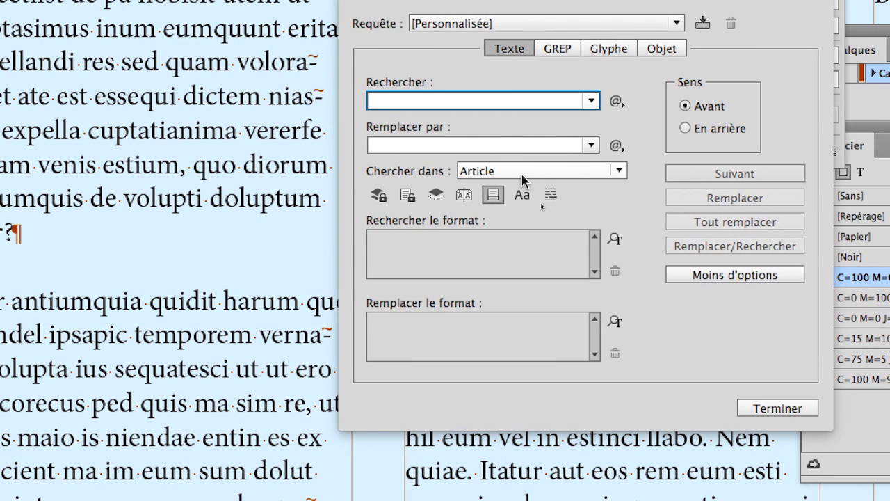
click(524, 179)
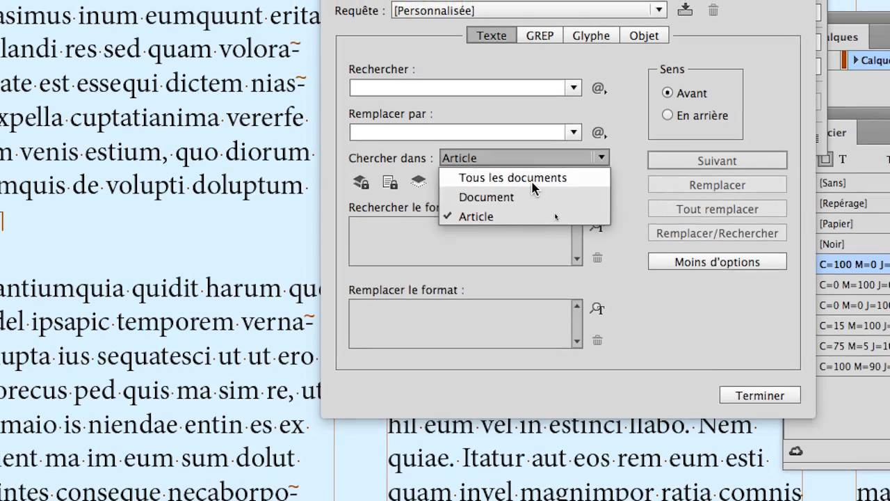
click(528, 173)
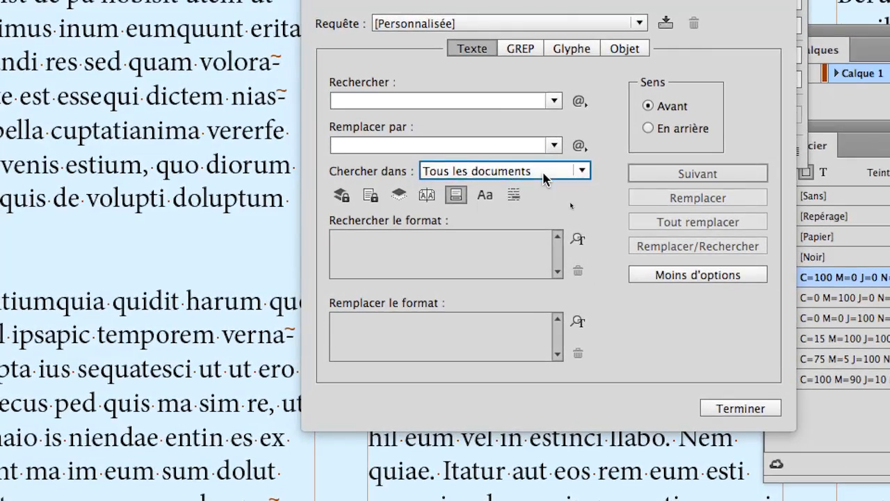
click(542, 171)
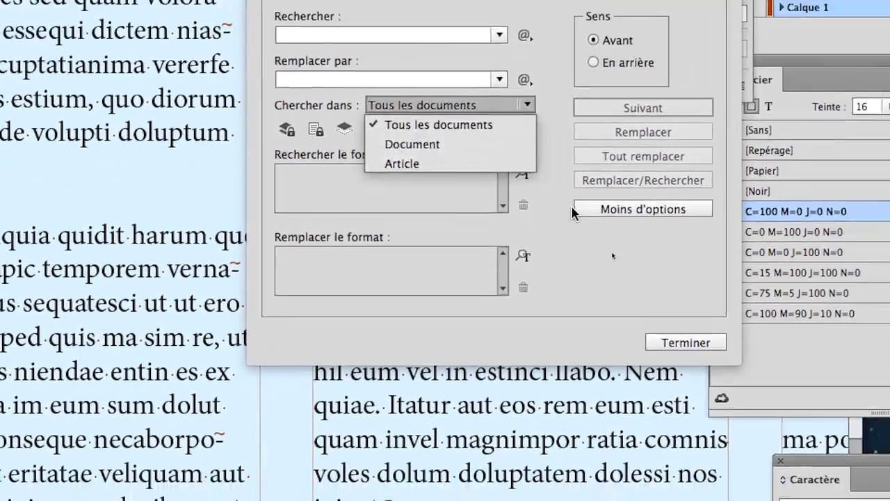
click(571, 216)
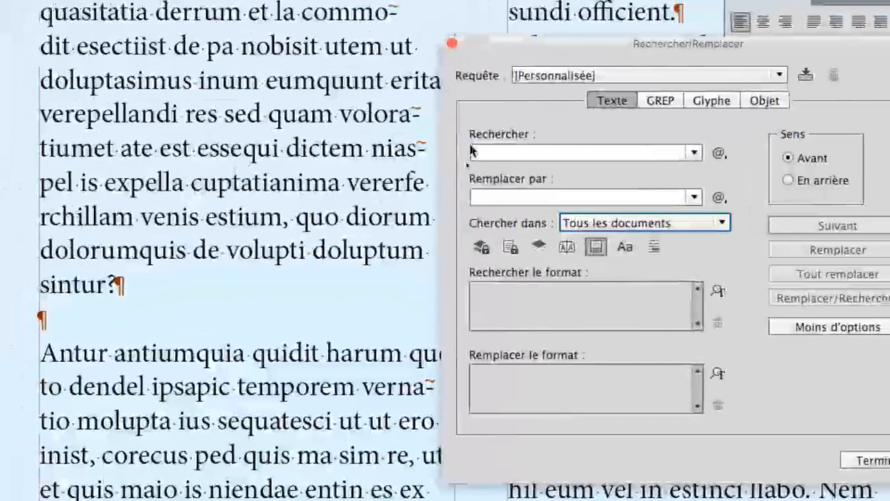
Set the text search to two consecutive Fin de paragraphe characters (^p^p).
click(499, 153)
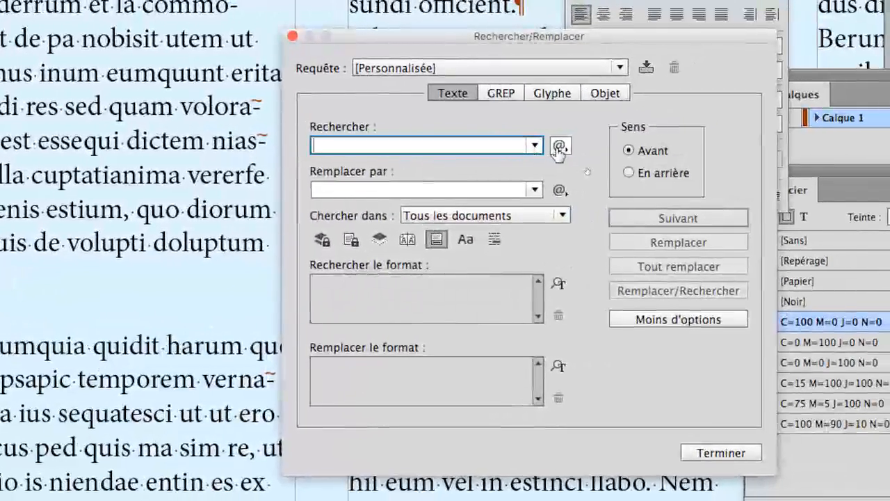
click(560, 149)
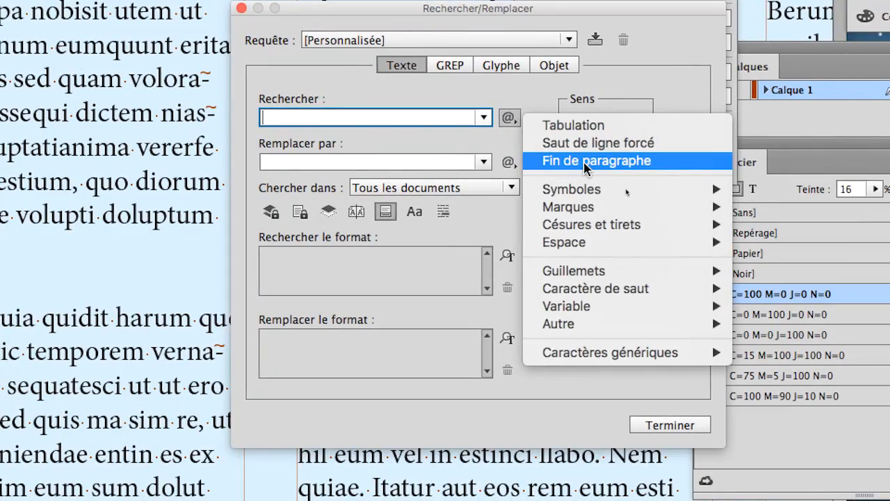
click(585, 162)
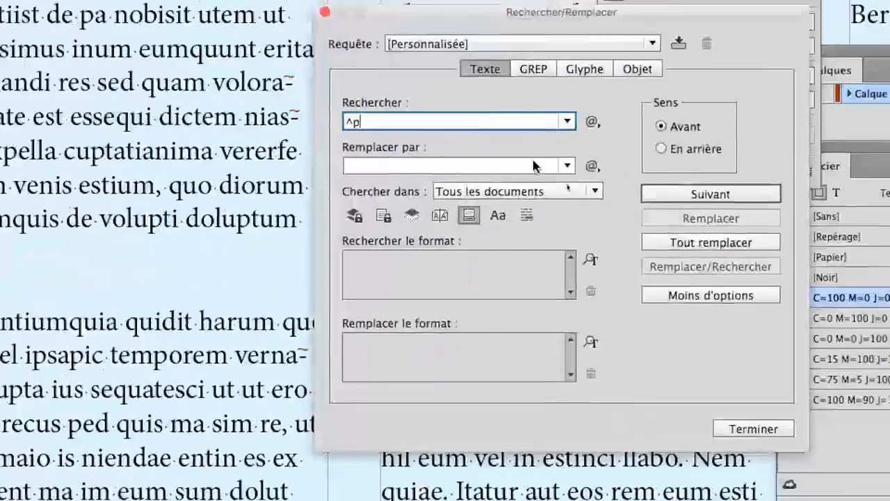
click(591, 121)
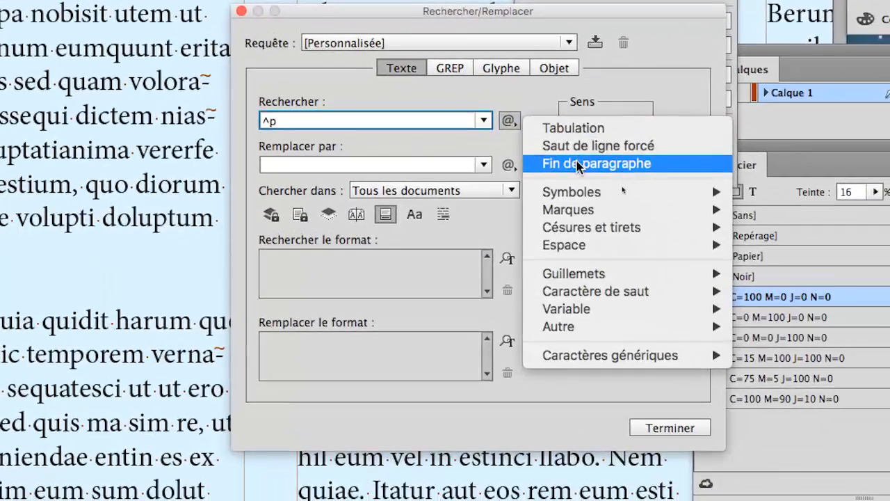
click(661, 164)
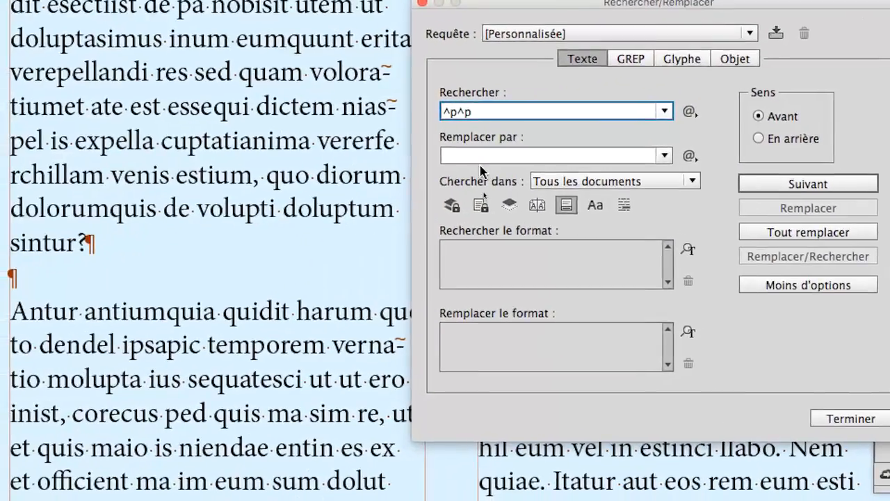
Set the replacement text to a single Fin de paragraphe character (^p).
click(292, 166)
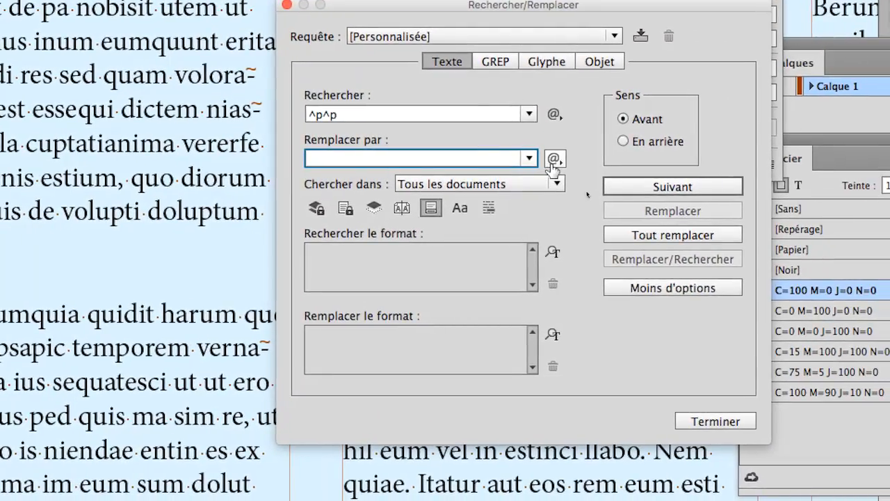
click(695, 157)
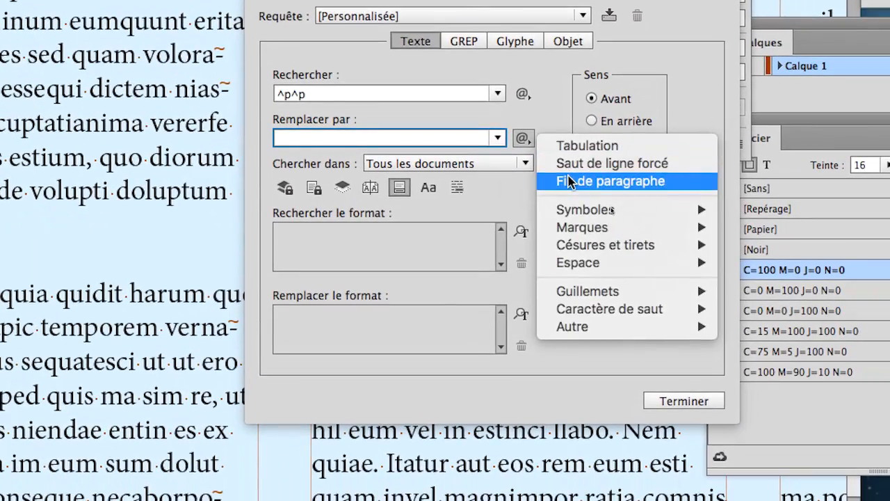
click(614, 194)
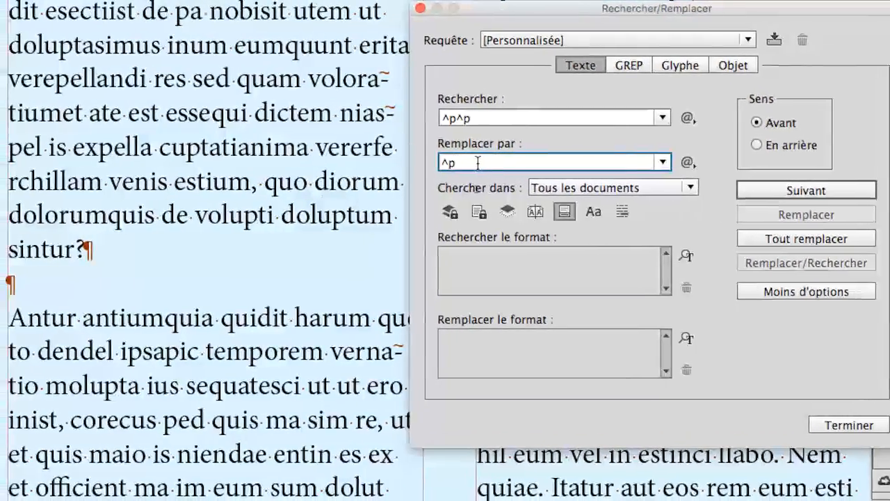
drag(338, 161, 301, 174)
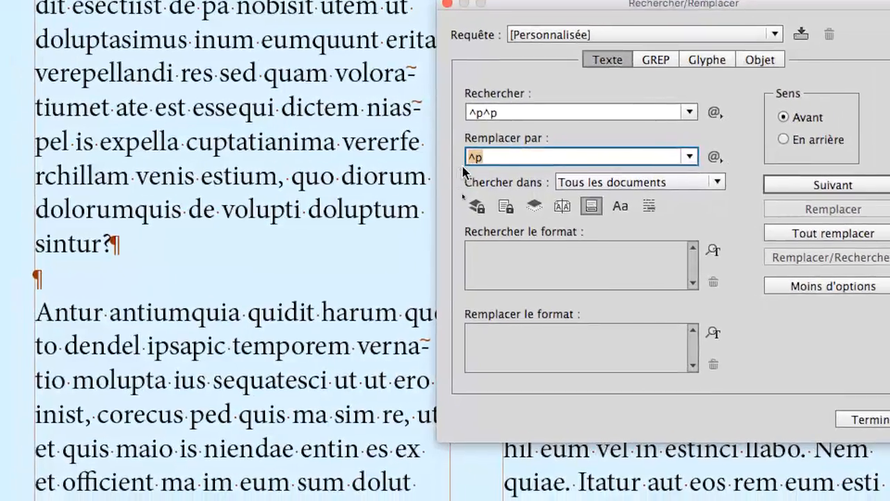
click(485, 156)
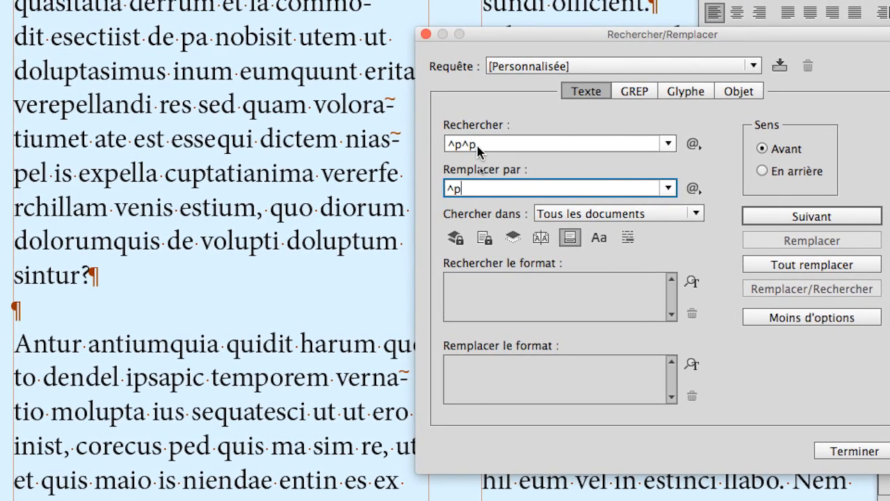
Replace all double paragraph ends with a single one in all open documents.
drag(477, 145, 436, 148)
drag(479, 186, 435, 188)
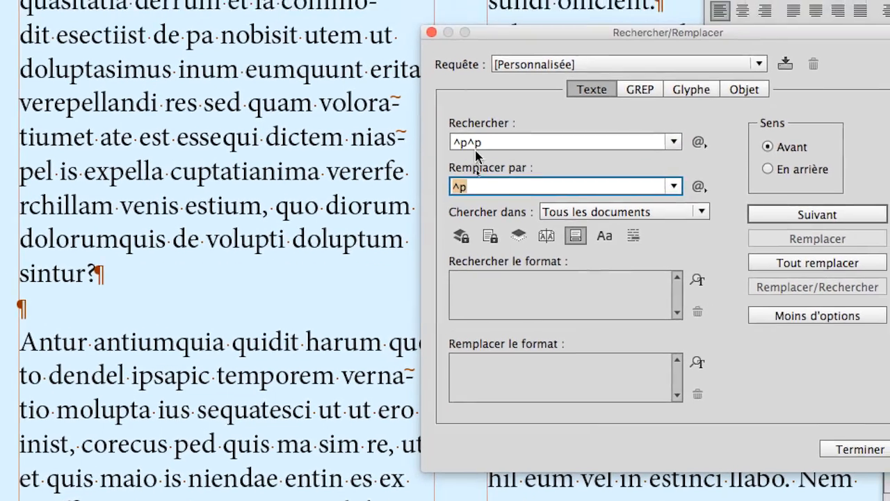
click(515, 114)
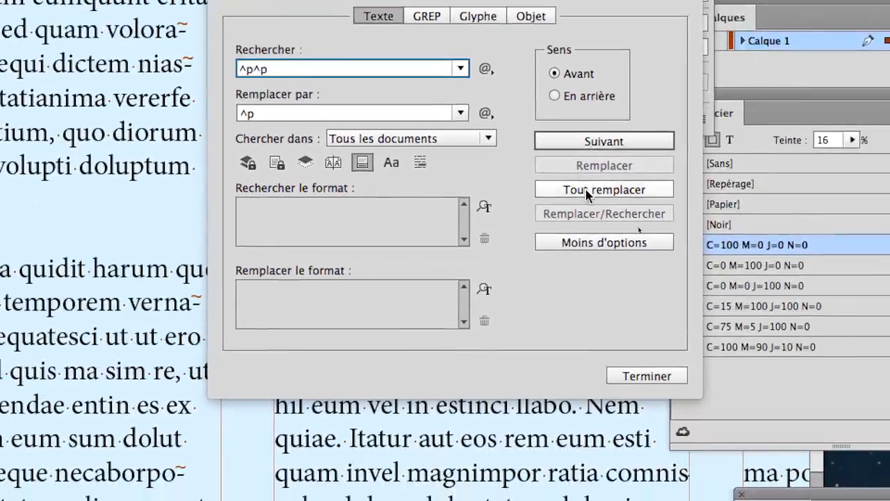
click(586, 190)
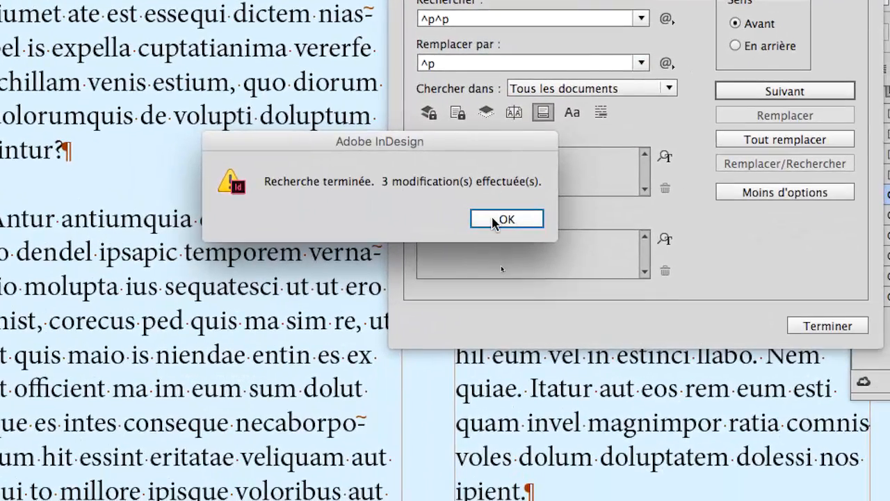
click(489, 221)
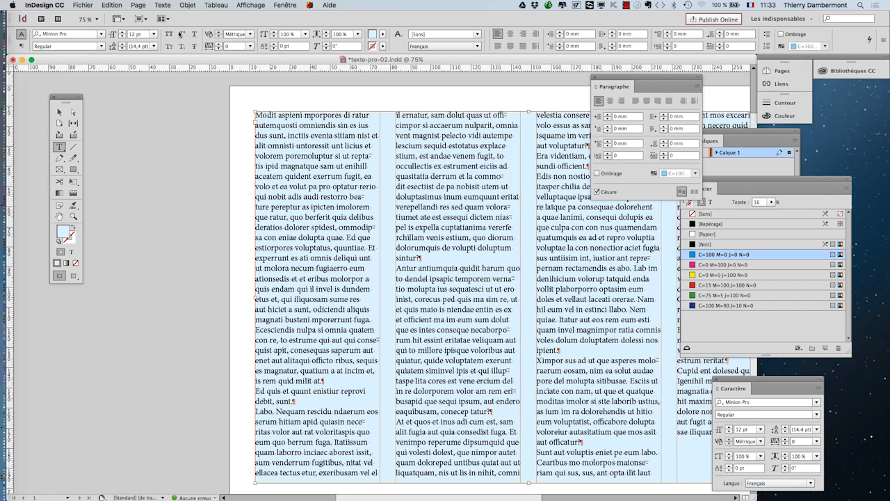
Move the tool palette near the page, switch to the Selection tool, and raise the text frame's paragraph space after to 10 mm.
drag(69, 102, 200, 111)
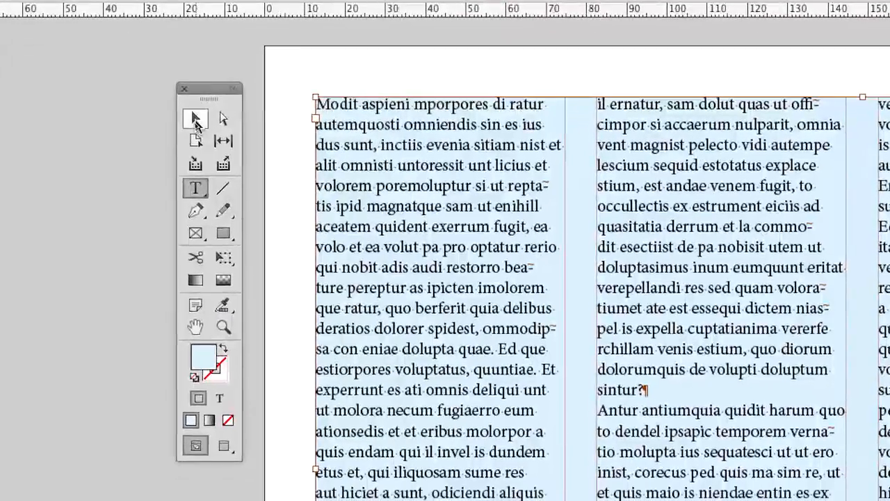
click(195, 123)
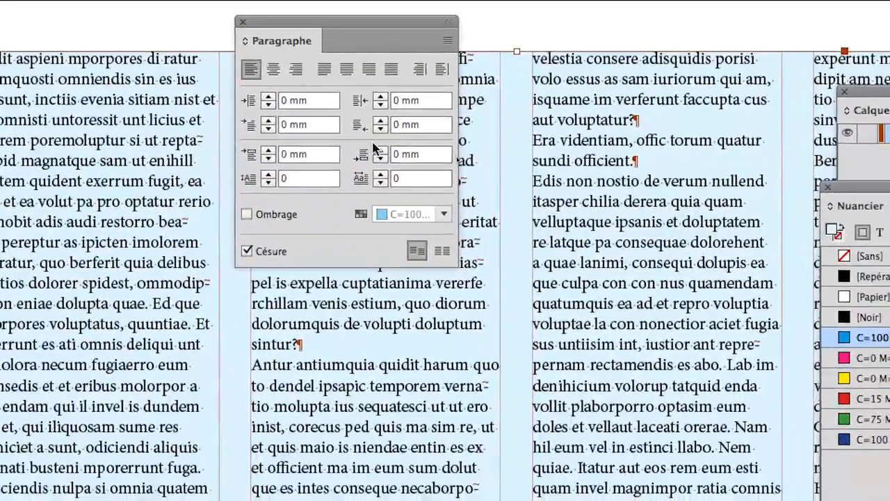
click(556, 216)
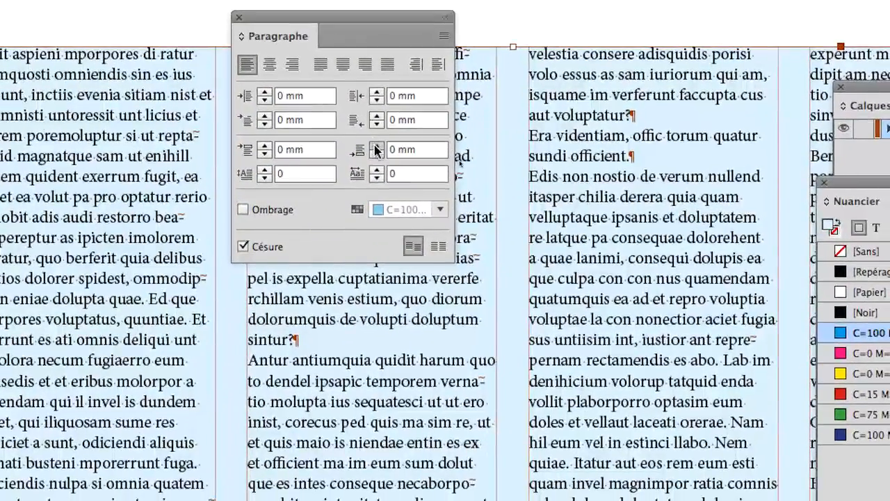
click(555, 216)
click(375, 148)
click(375, 147)
click(375, 148)
click(375, 147)
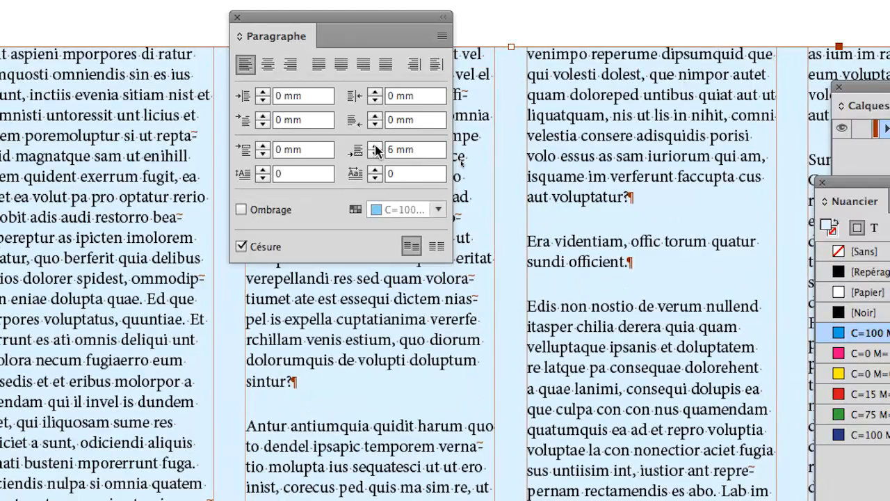
click(376, 147)
click(376, 147)
click(376, 147)
click(376, 147)
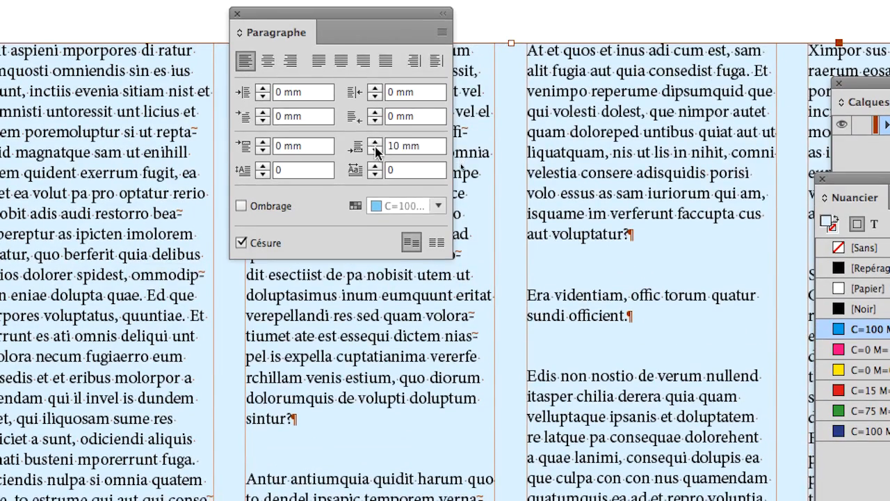
Reduce the space after the text frame's paragraphs to 2 mm.
click(375, 153)
click(376, 153)
click(376, 153)
click(375, 153)
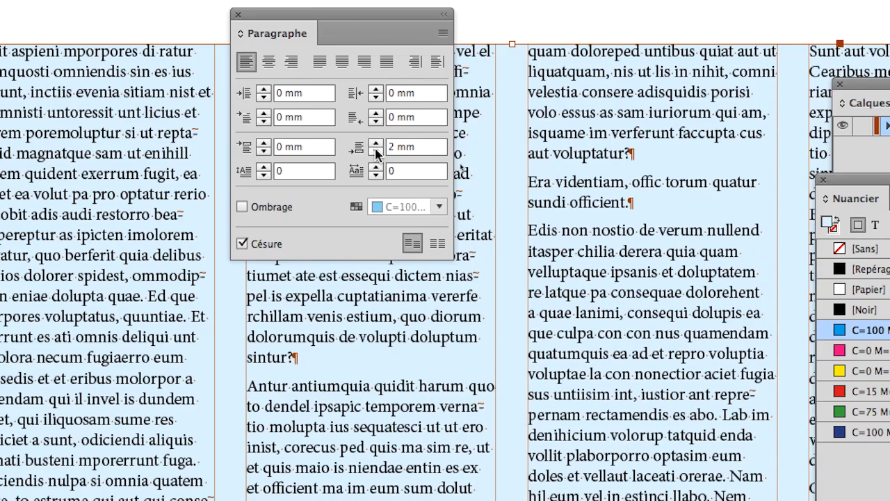
click(376, 153)
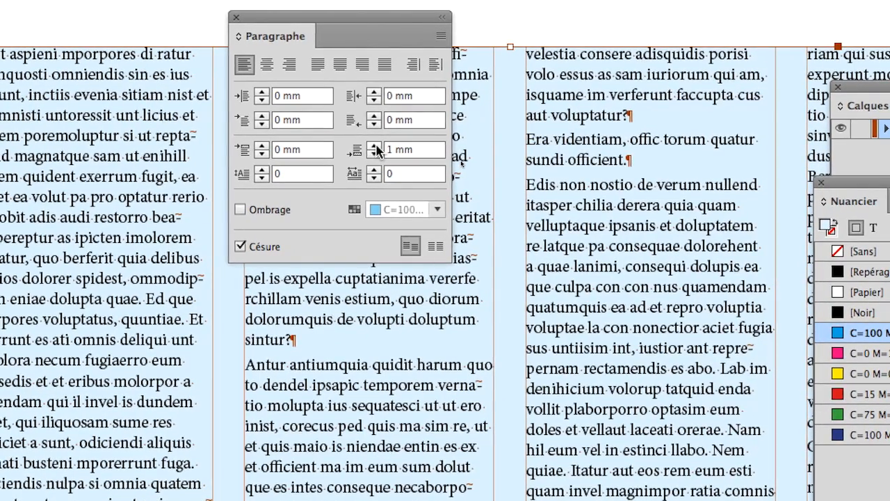
click(377, 147)
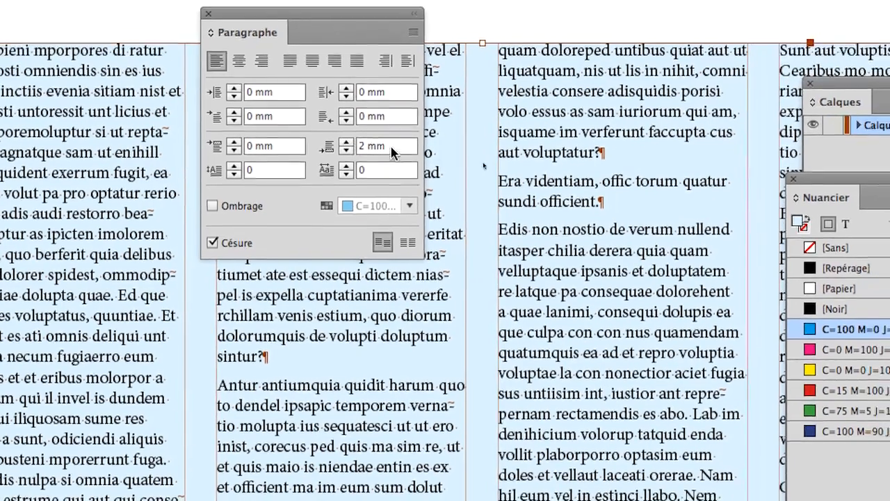
drag(419, 151, 367, 152)
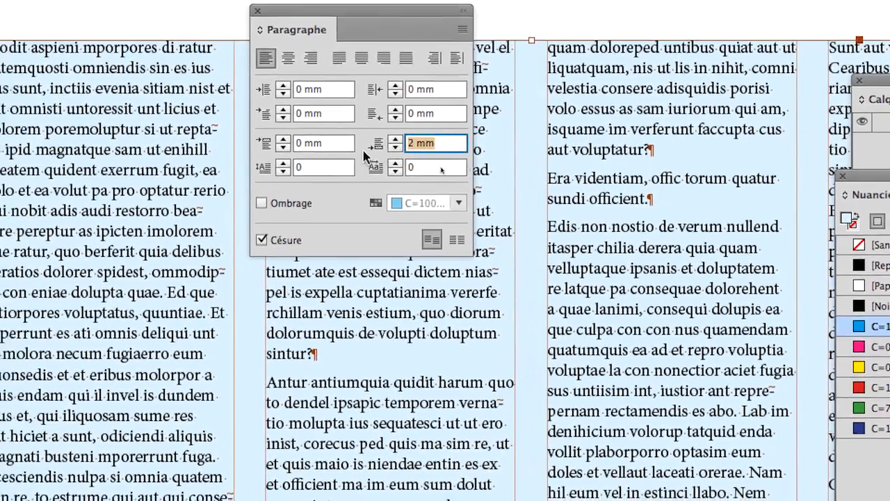
drag(313, 147, 281, 148)
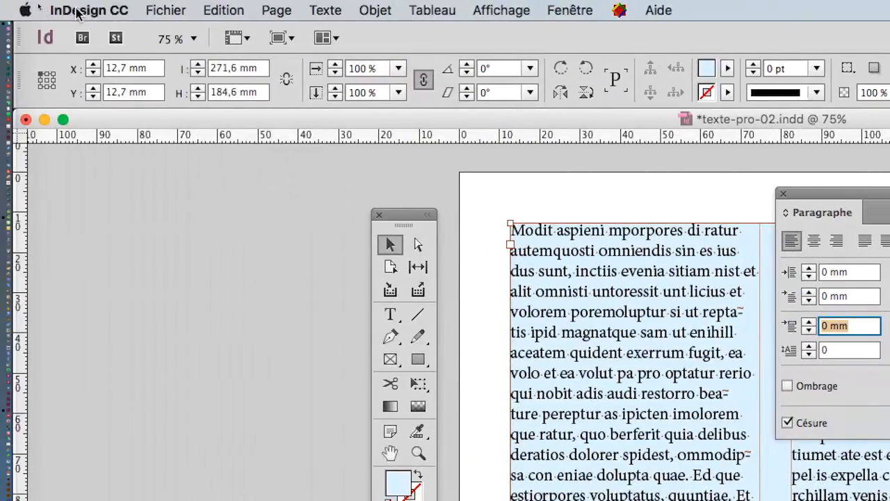
Open the Unités et incréments preferences and examine the units available for the horizontal and vertical rulers.
click(77, 12)
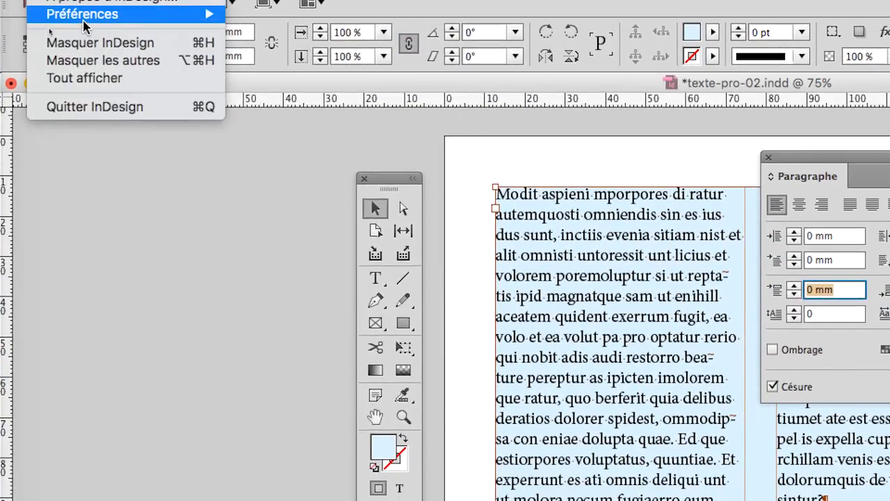
mouse_move(83, 25)
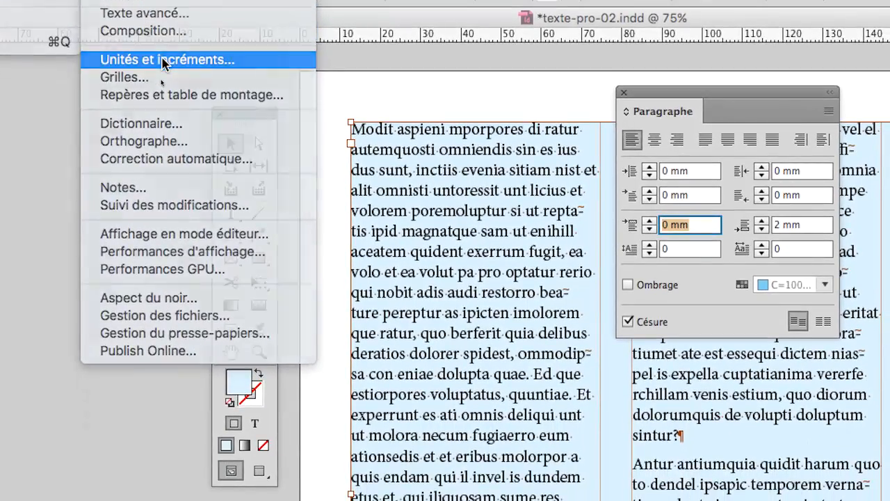
click(165, 62)
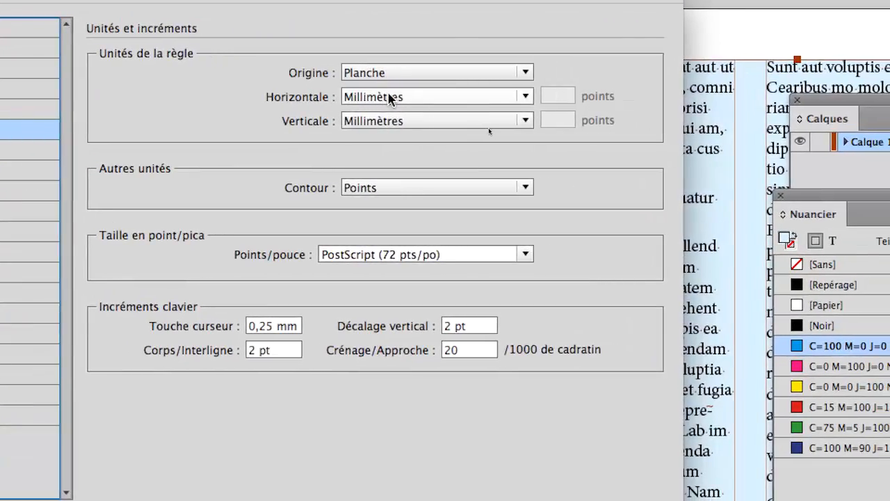
click(391, 99)
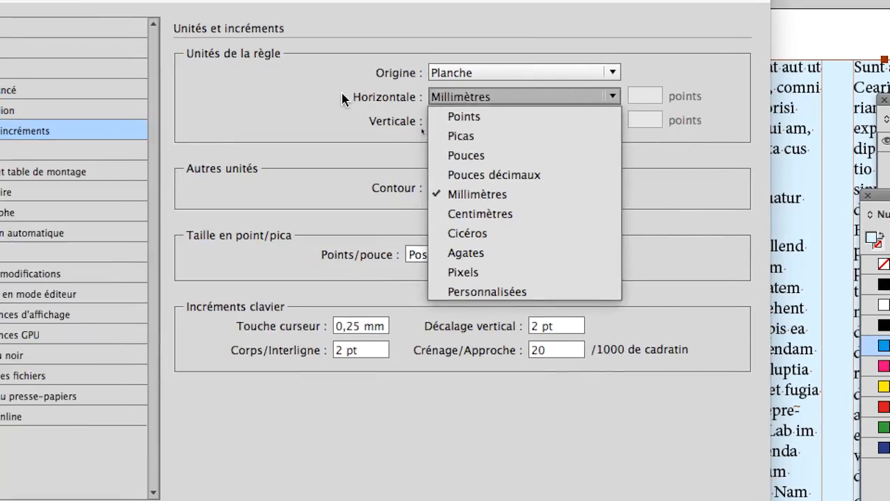
click(254, 101)
click(346, 124)
click(347, 124)
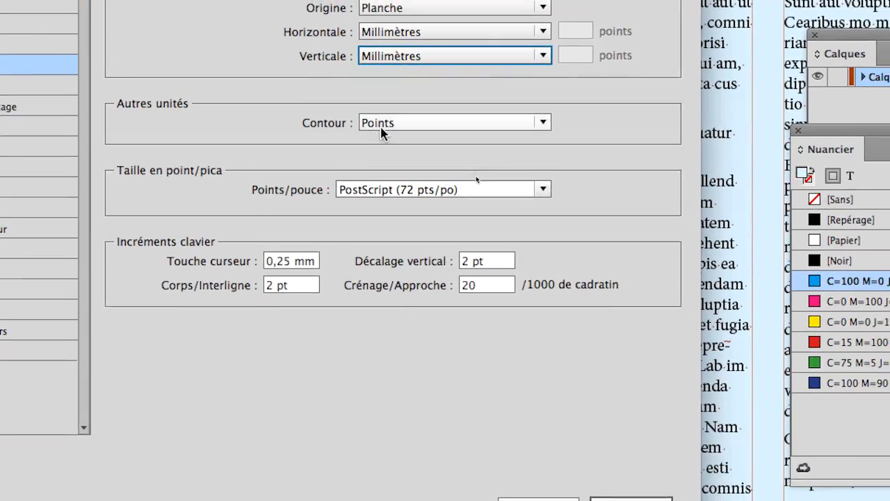
Examine the unit choices for Contour and the horizontal ruler, and close the preferences without saving changes.
click(375, 171)
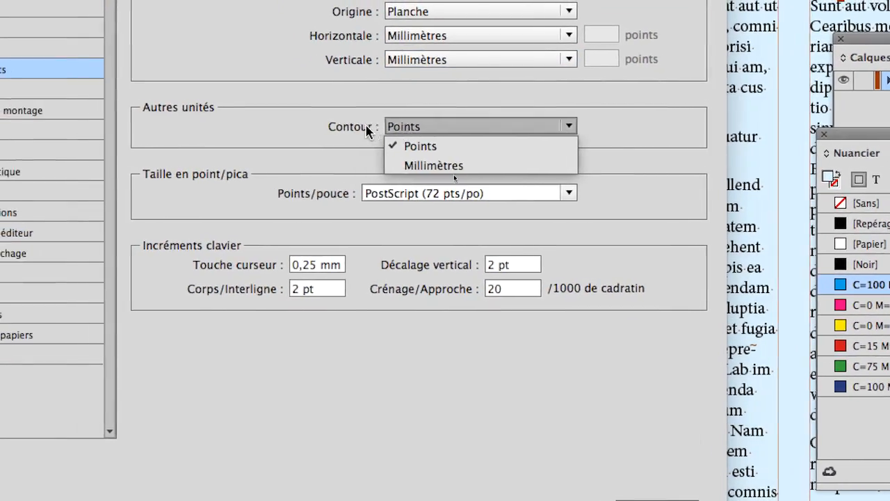
click(365, 128)
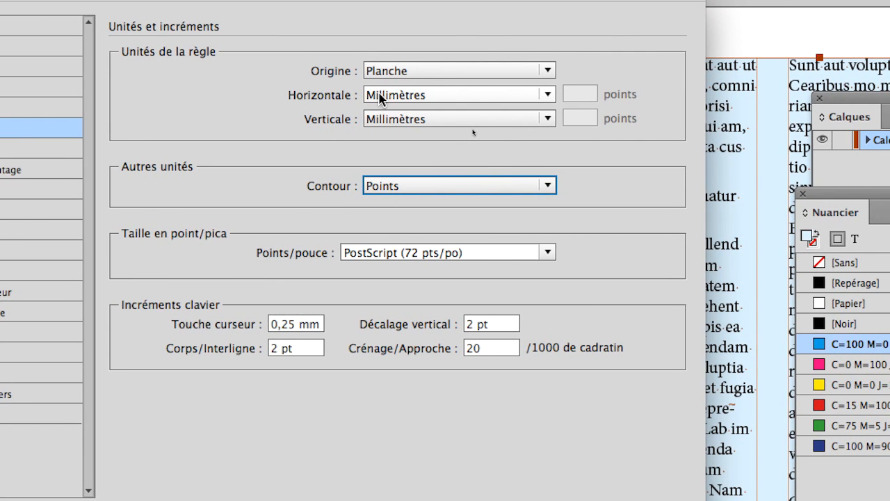
click(381, 98)
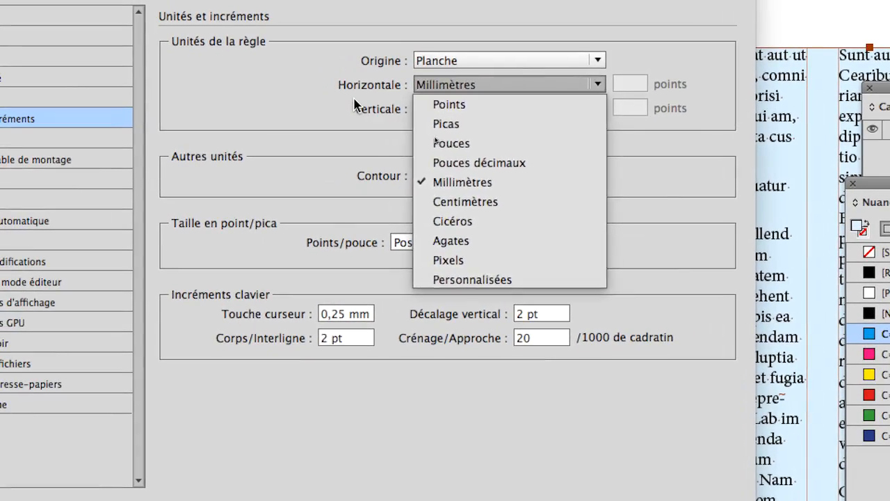
click(296, 98)
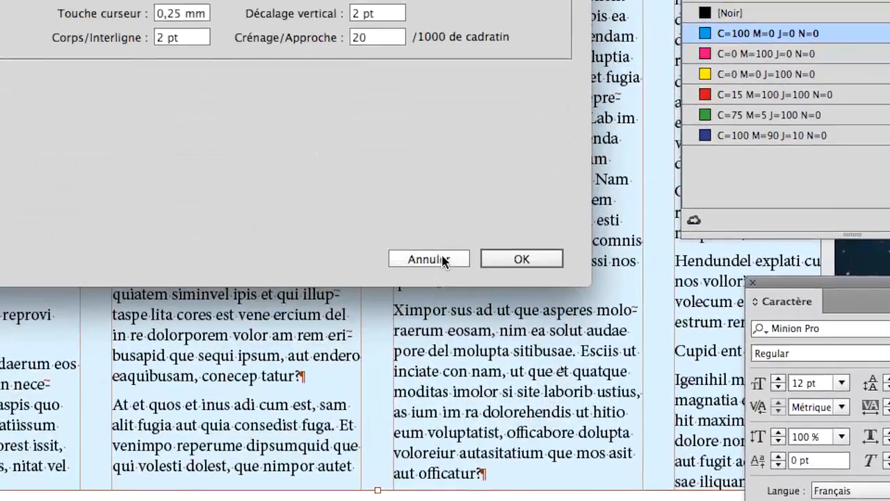
click(441, 258)
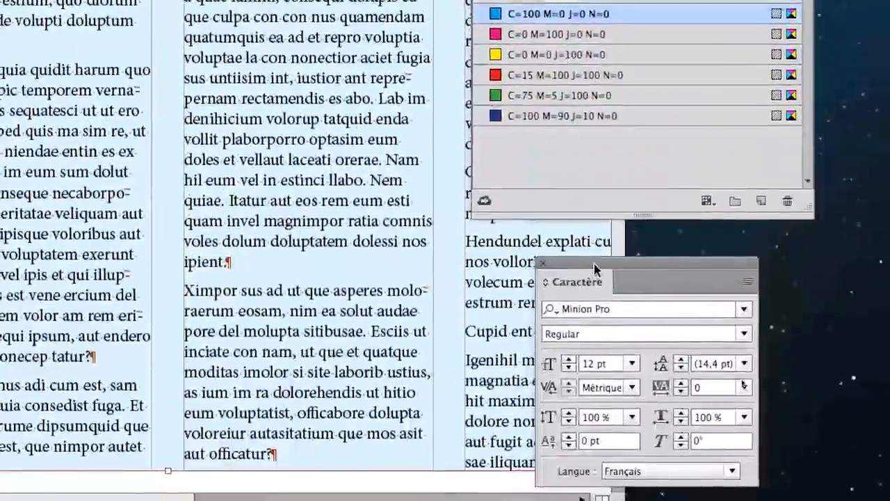
Arrange the tool palette and the Caractère and Paragraphe panels on the pasteboard beside the page, with Paragraphe below Caractère.
drag(594, 264, 316, 118)
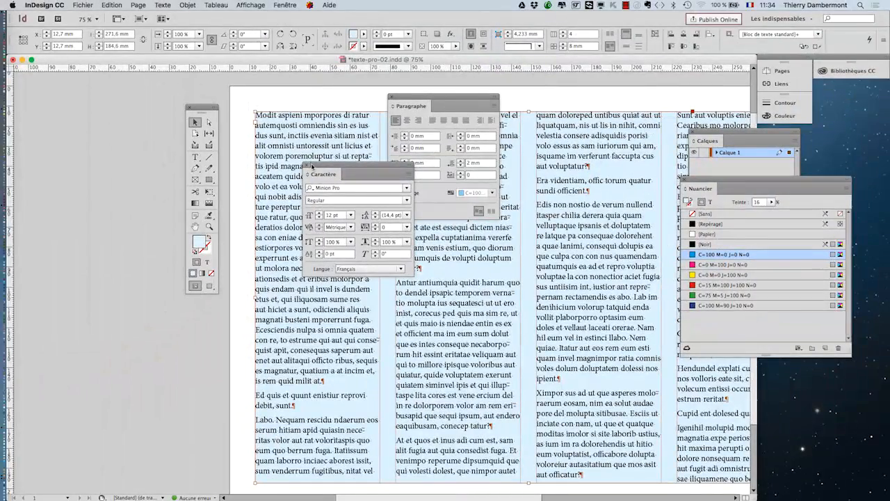
drag(200, 108, 92, 90)
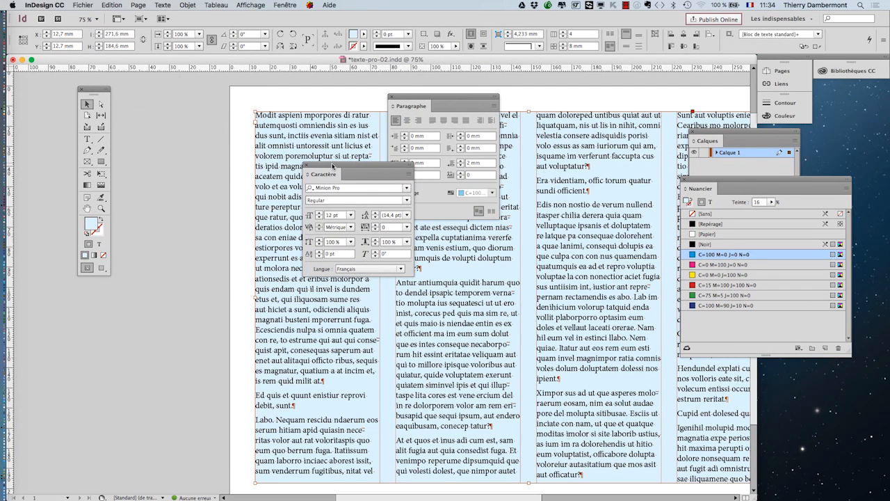
drag(332, 166, 160, 98)
drag(435, 103, 160, 238)
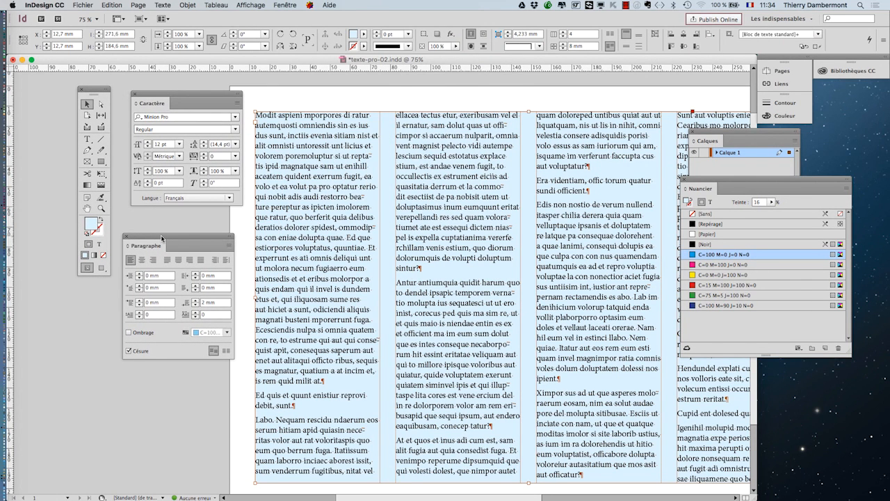
Switch to the Calculette app from the Mac's recent items and place its window over the page's text columns.
click(10, 5)
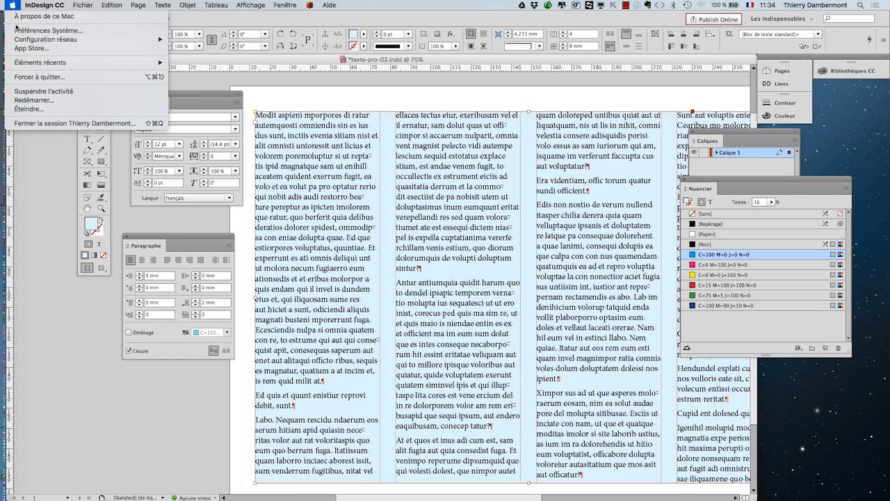
mouse_move(30, 63)
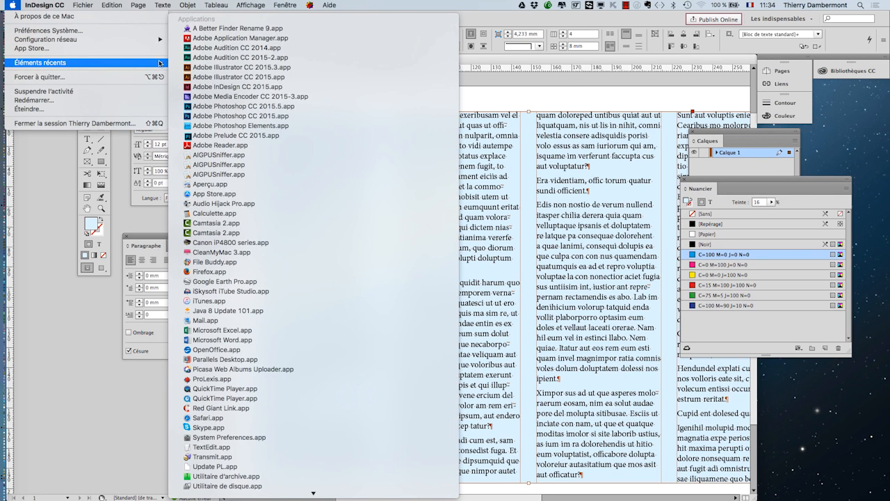
click(267, 215)
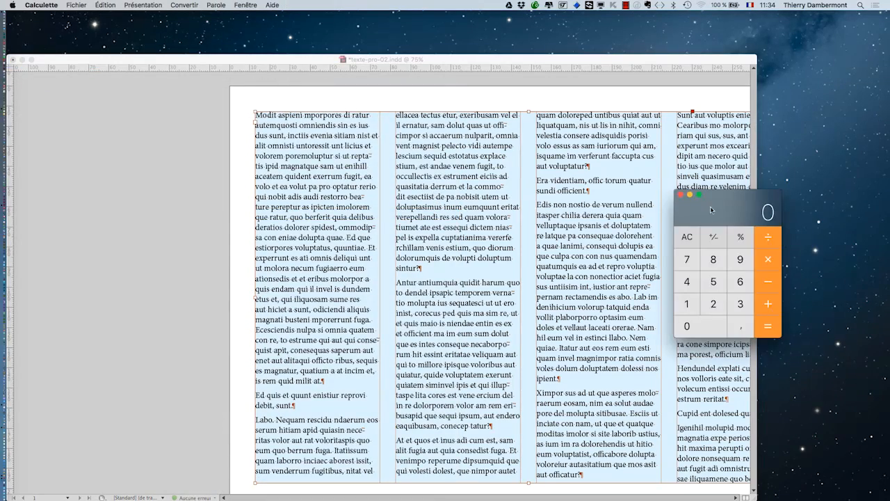
drag(711, 210, 497, 161)
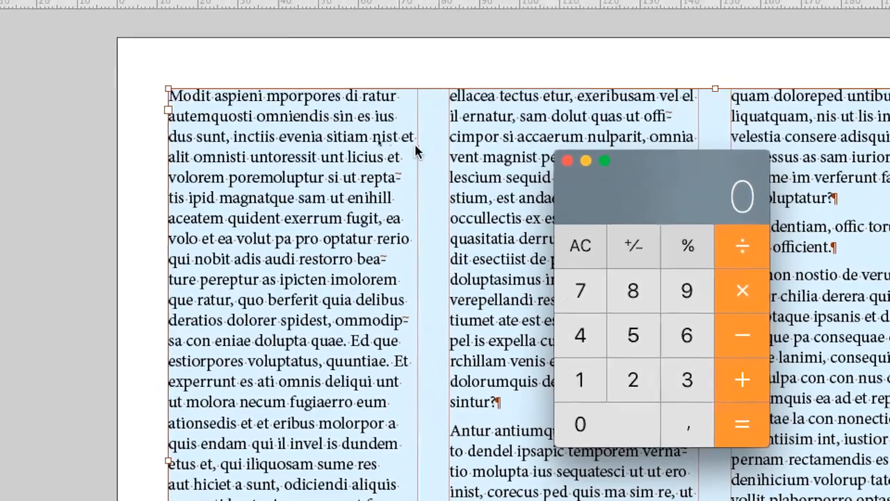
key(super+q)
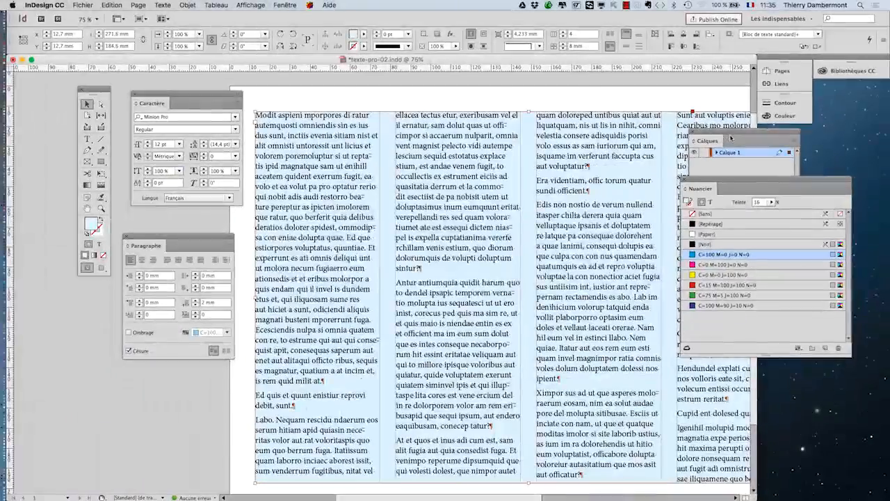
Bring Calculette back to the front near the page's upper edge, divide 580 by 14,4, and close the calculator.
key(super+Tab)
key(super+shift+Tab)
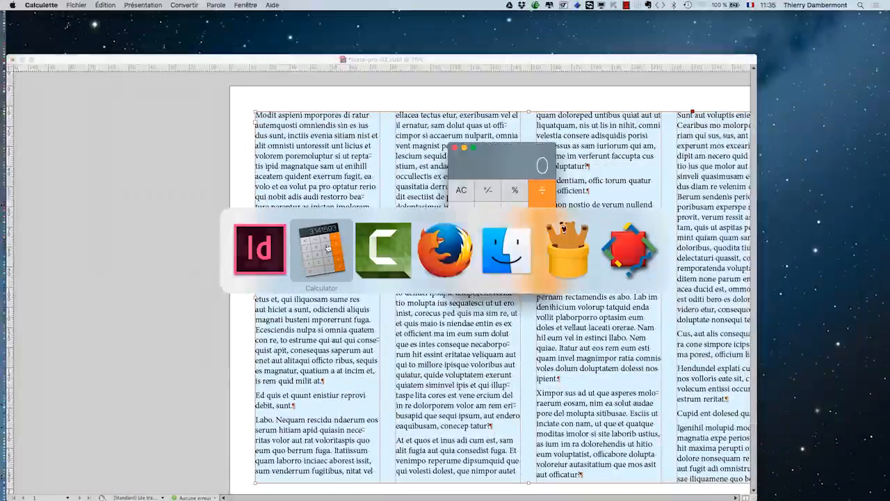
drag(512, 163, 536, 101)
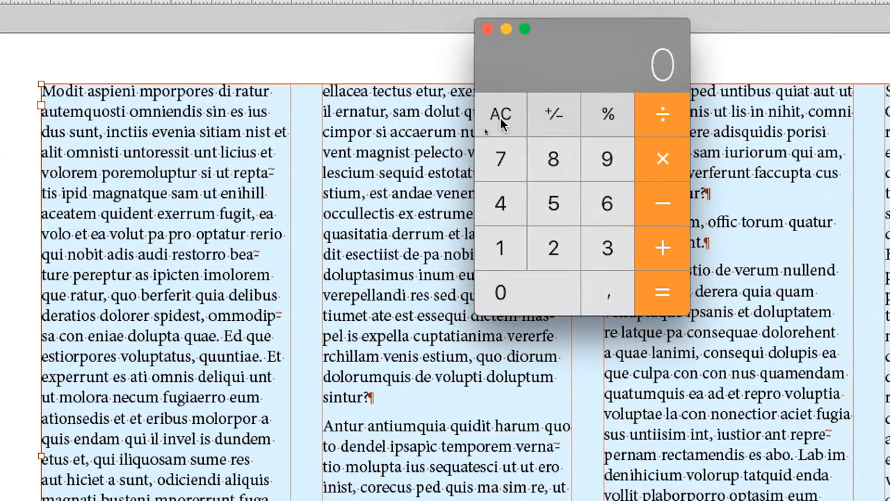
text(580)
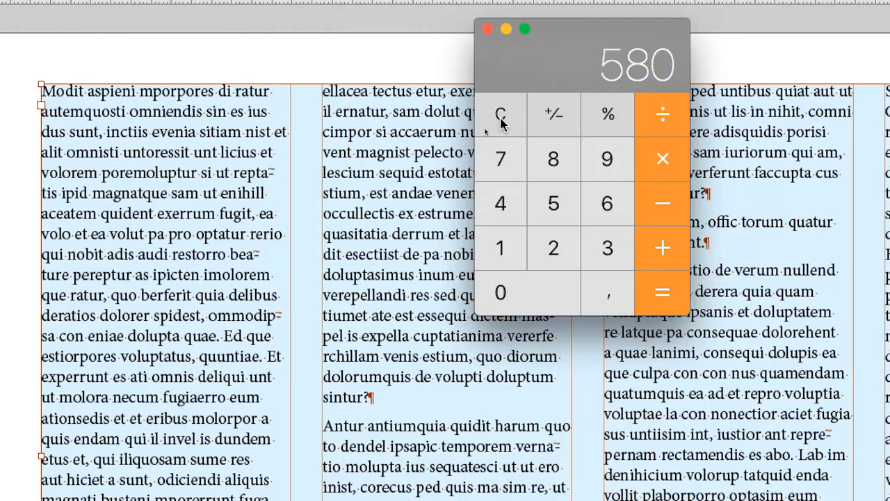
text(14,4)
key(Return)
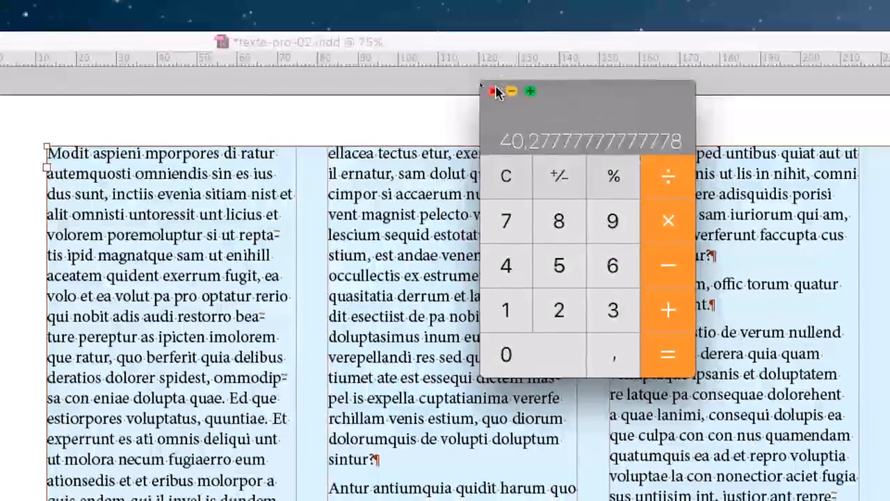
click(487, 28)
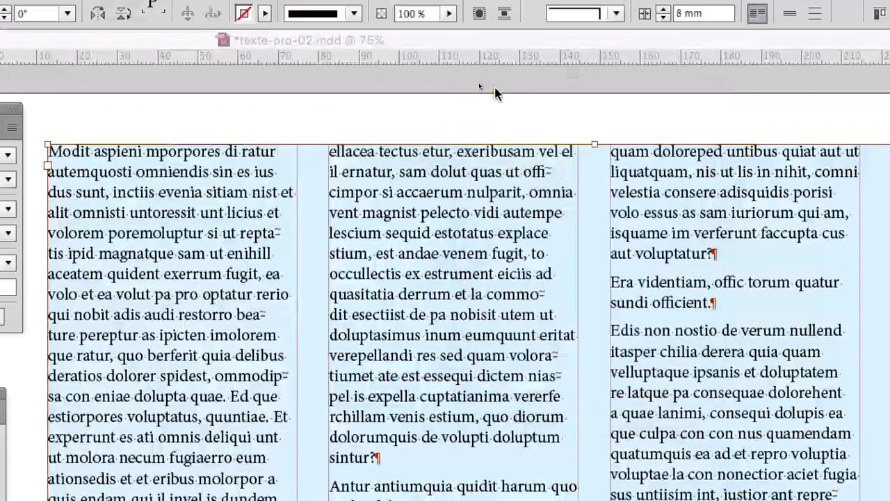